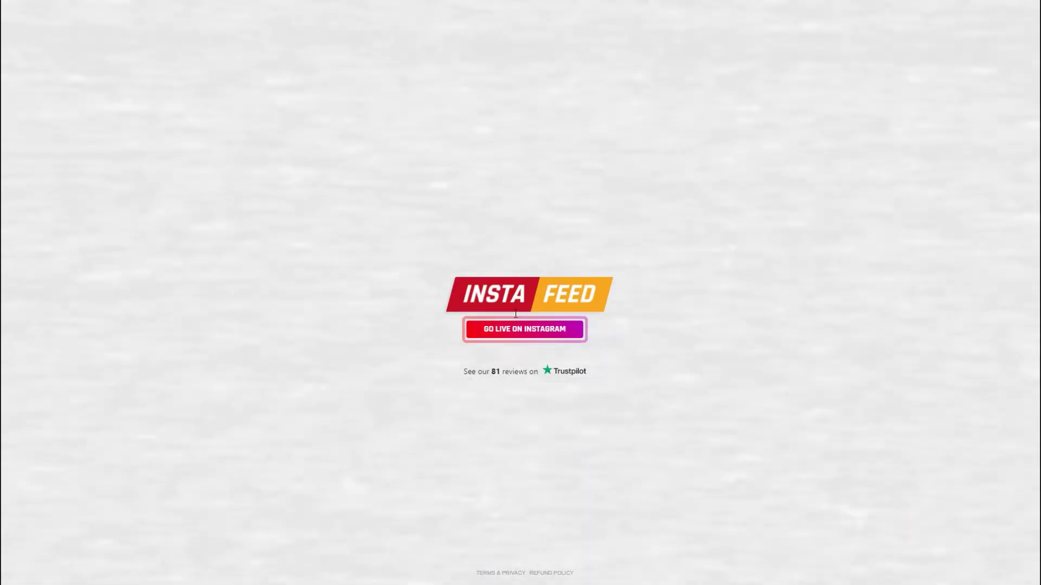
Step: Open InstaFeed's Instagram login, enter the username and password, and tick reCAPTCHA
click(518, 325)
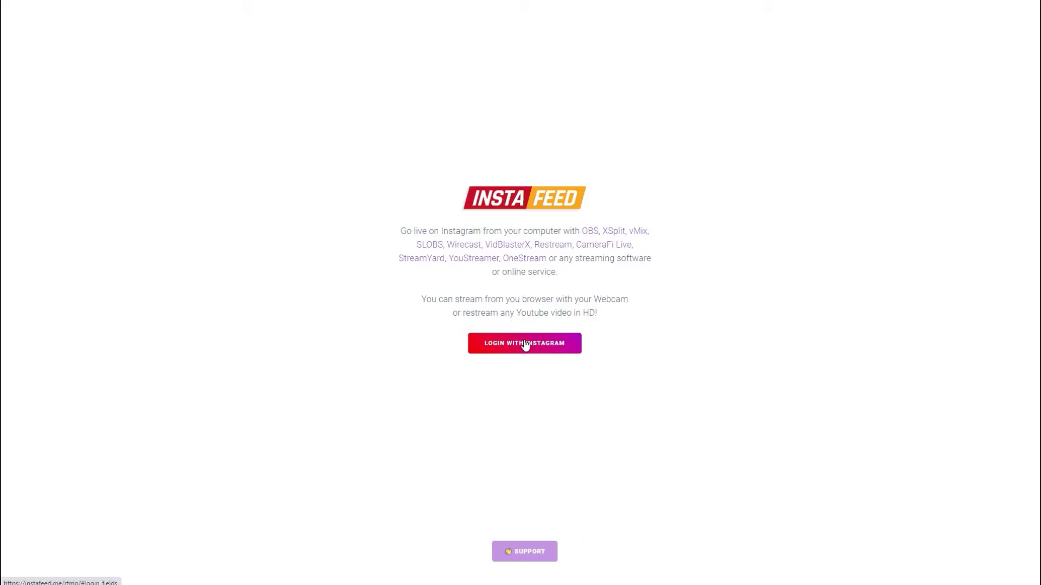
click(525, 344)
text(onestreamfi)
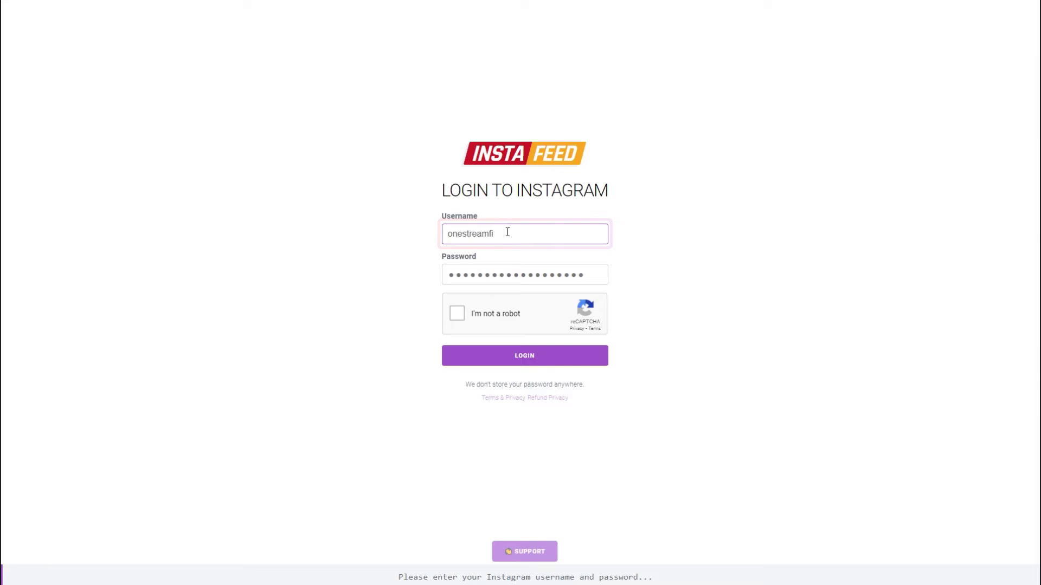
text(zz)
key(Tab)
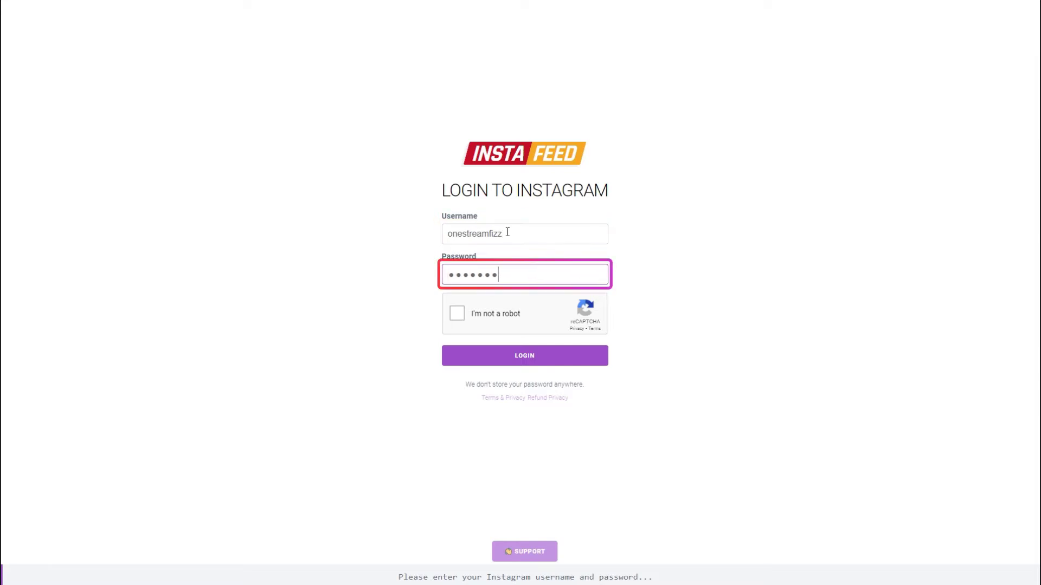
click(457, 314)
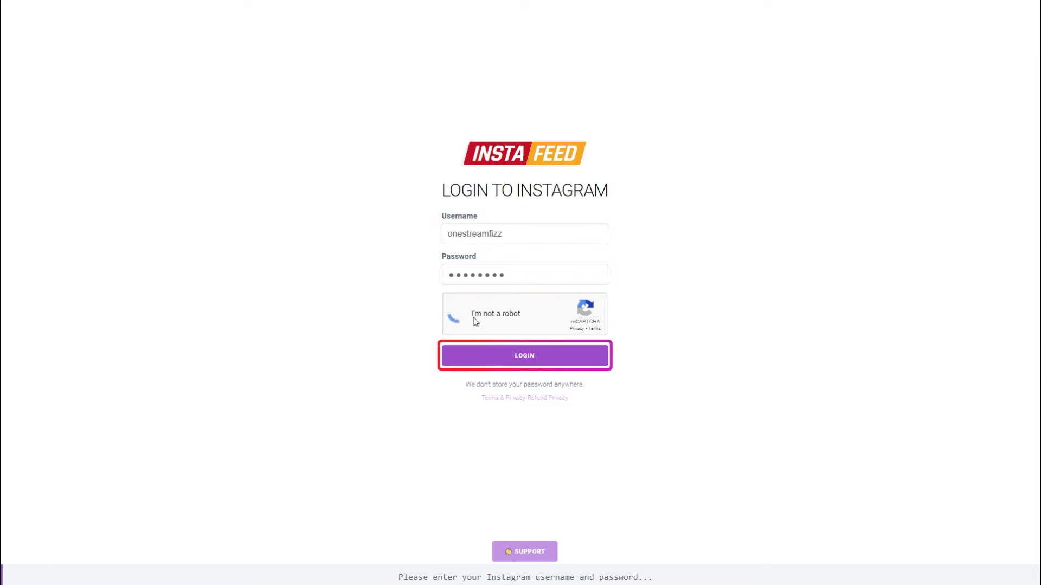
Step: Log into InstaFeed, create a new Instagram broadcast, and copy its stream key
click(486, 357)
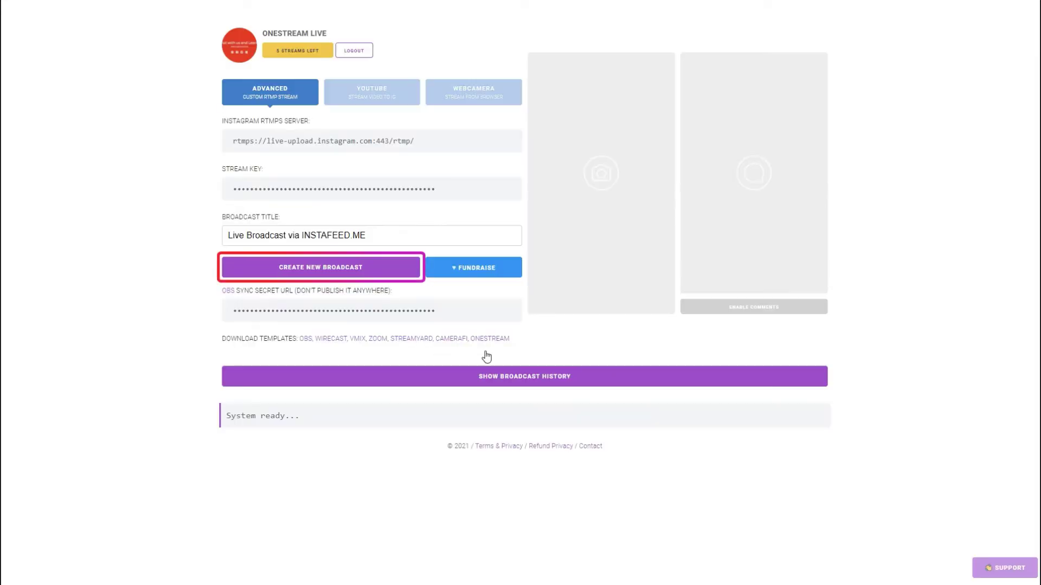
click(396, 273)
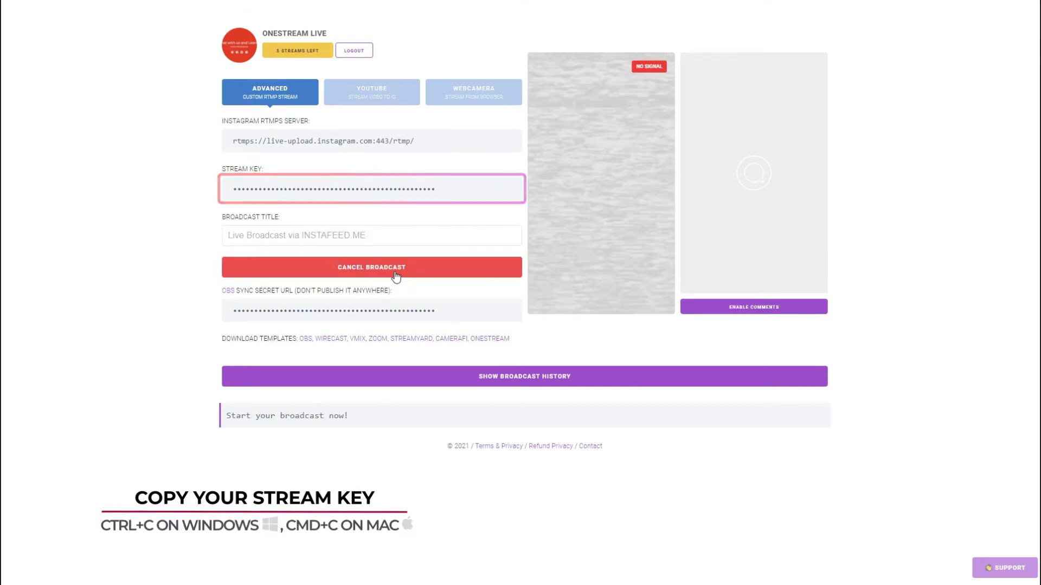
click(322, 188)
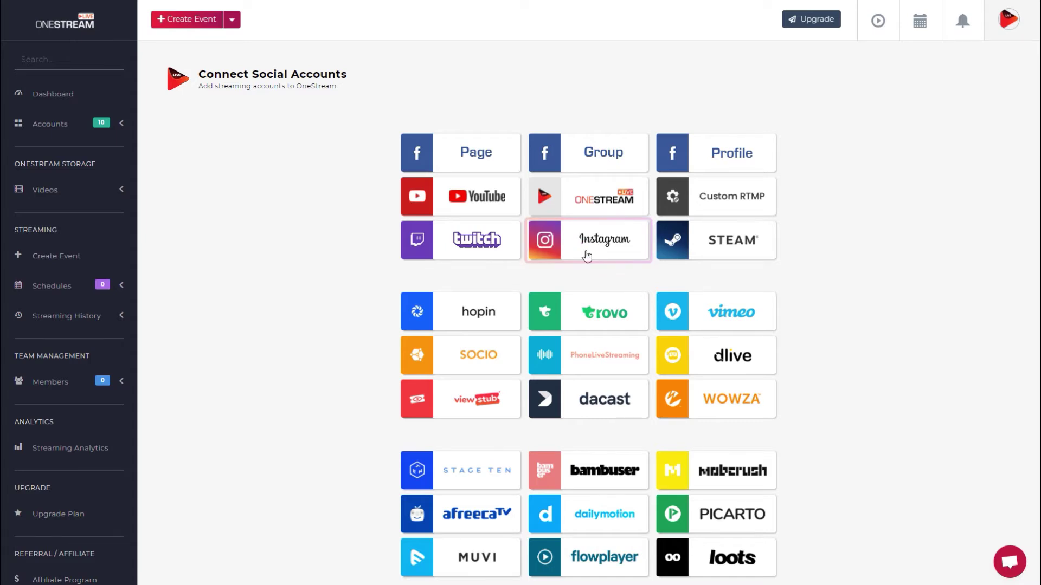
Step: Manually connect an Instagram account named 'Instagram live events' using the pasted stream key
click(587, 252)
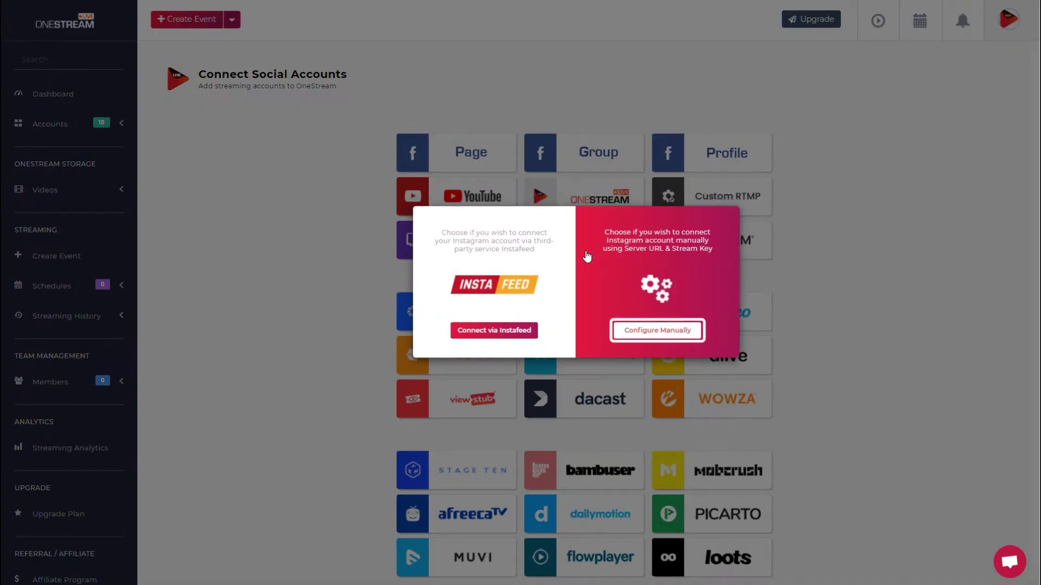
click(657, 332)
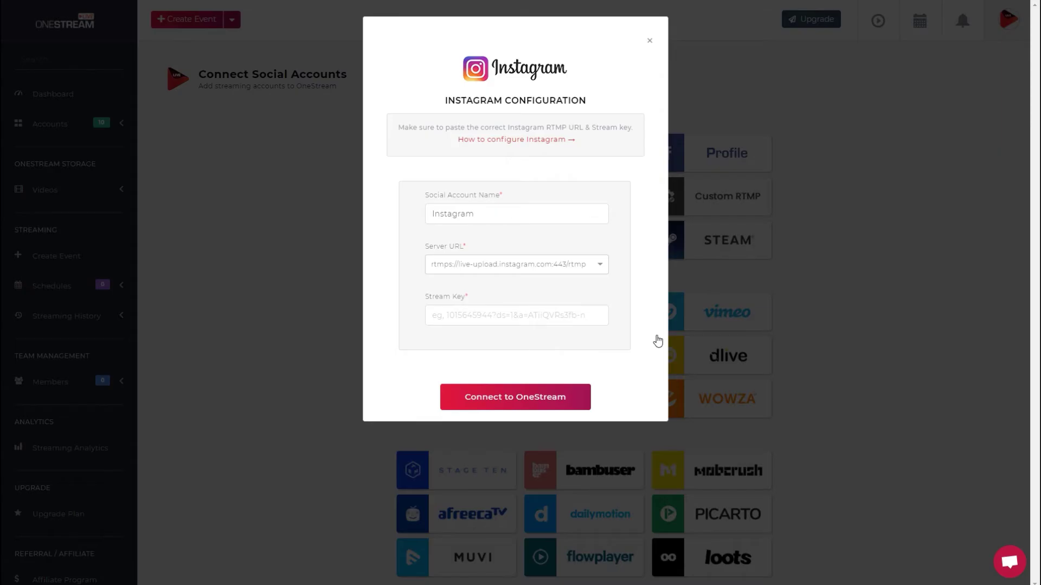
click(543, 216)
text(live events)
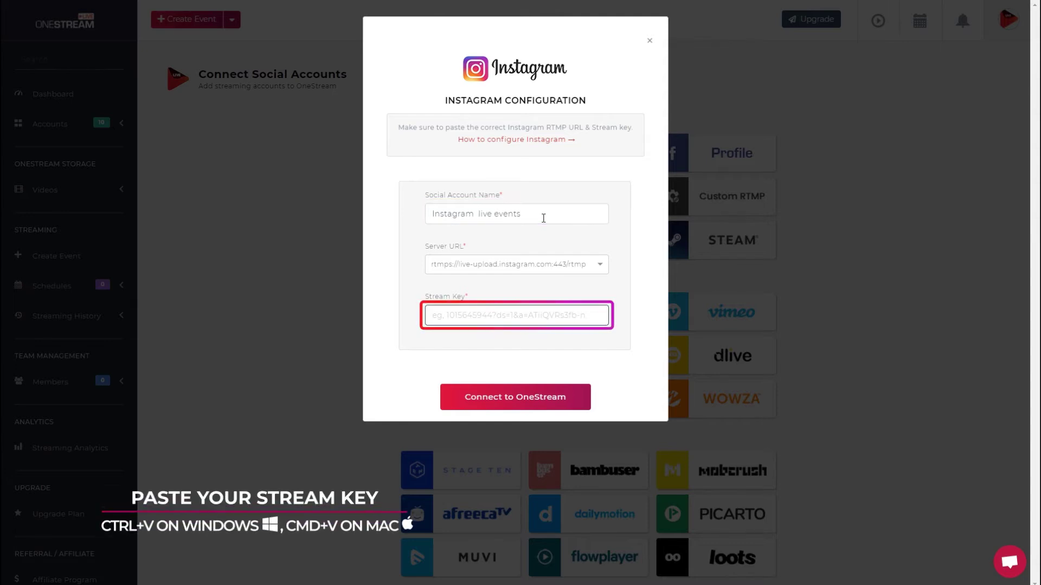
click(503, 394)
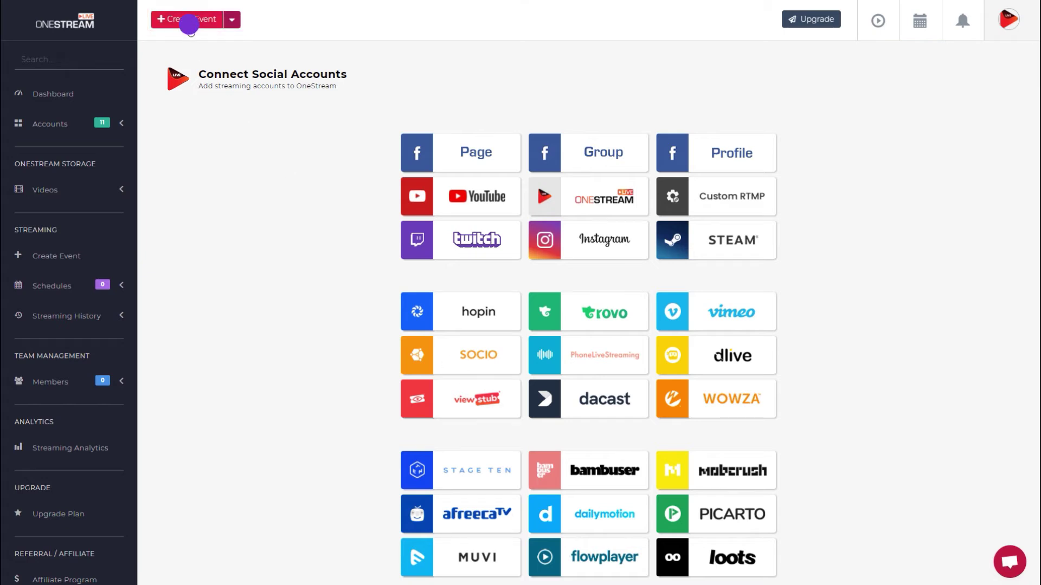
Step: Upload the 'Instagram Live stream' video from this device for a new pre-recorded event
click(188, 23)
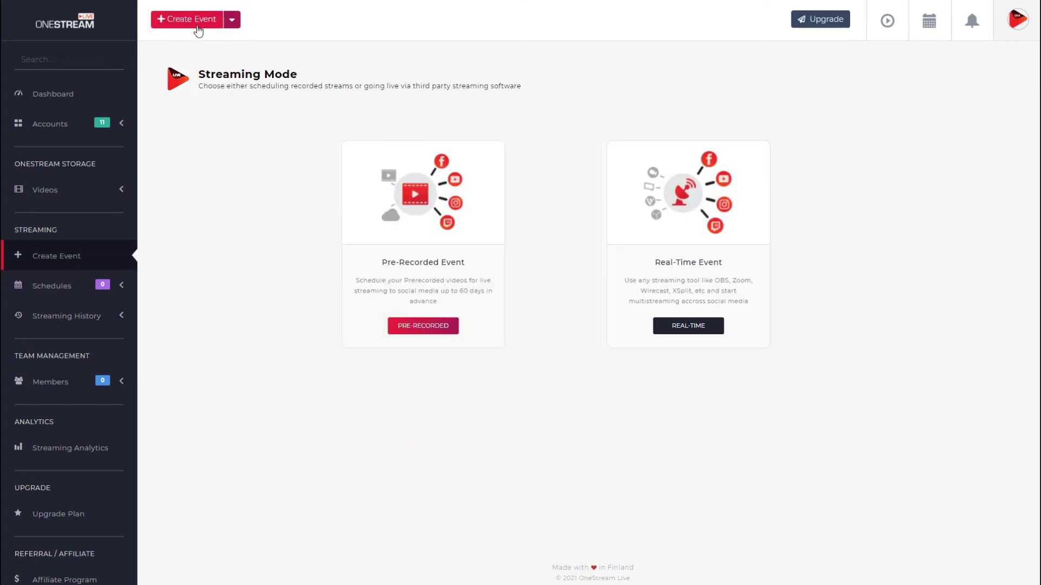
click(413, 327)
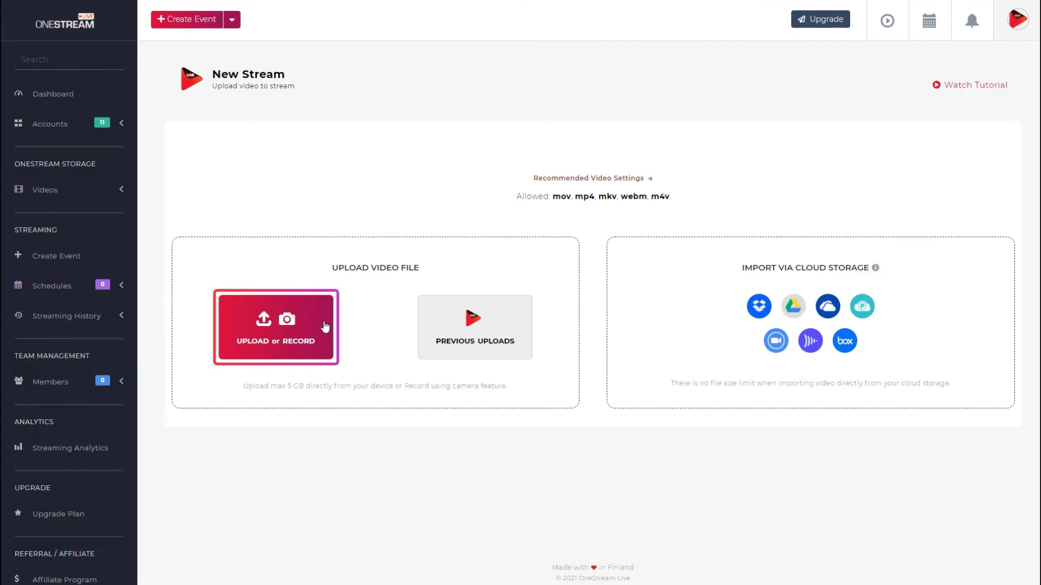
click(299, 325)
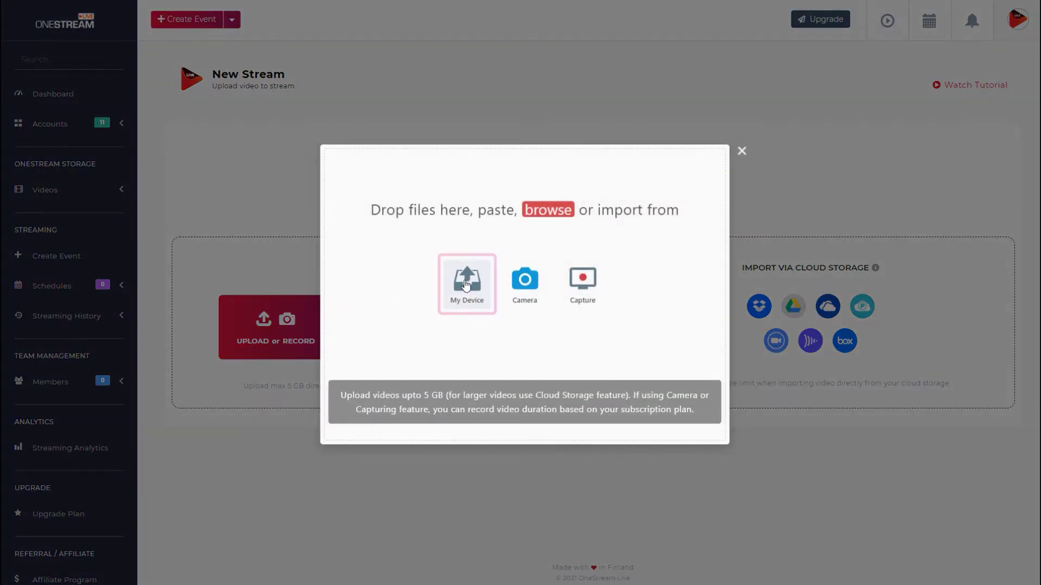
click(466, 284)
click(192, 94)
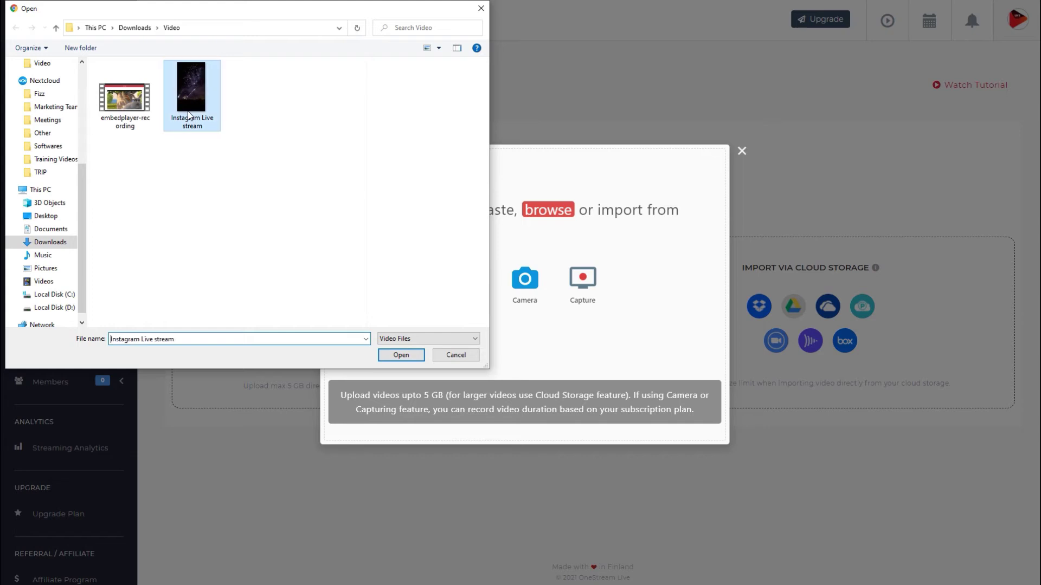
click(400, 354)
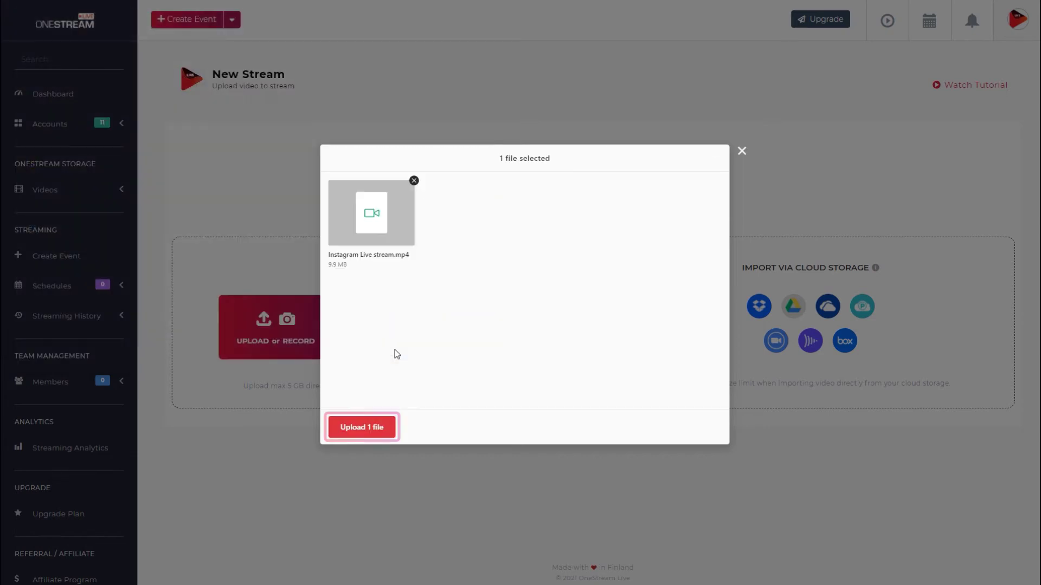
Step: Set the title 'How to connect Instagram via instafeed manually?', description 'Join us for more sessions!', and tag #onestreamlive
click(365, 427)
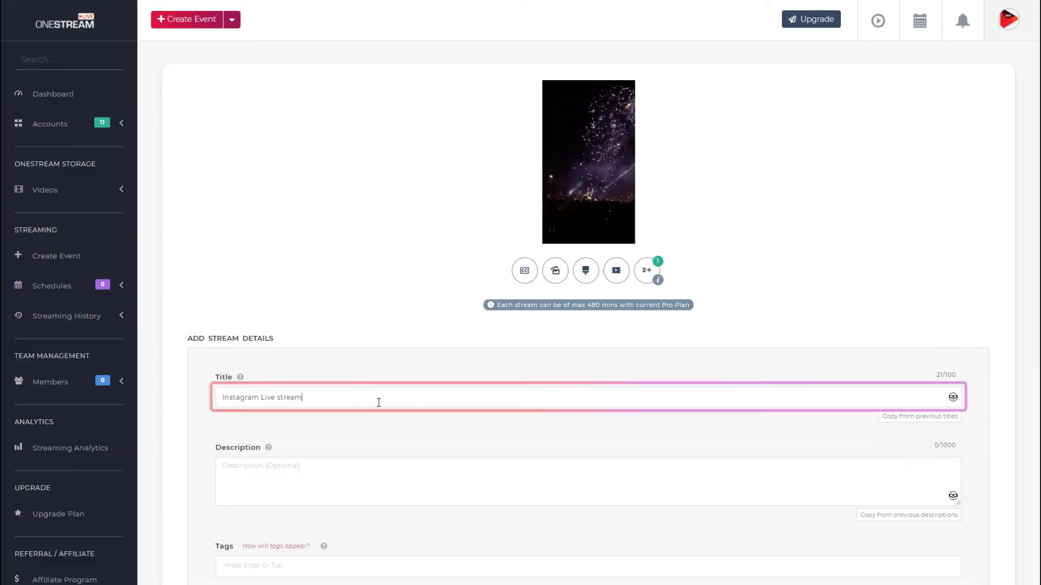
triple_click(379, 398)
text(How to connect Instagram via instafeed manually?)
key(Tab)
text(Join us for more sessions!)
key(Tab)
text(onestreamlive)
key(Return)
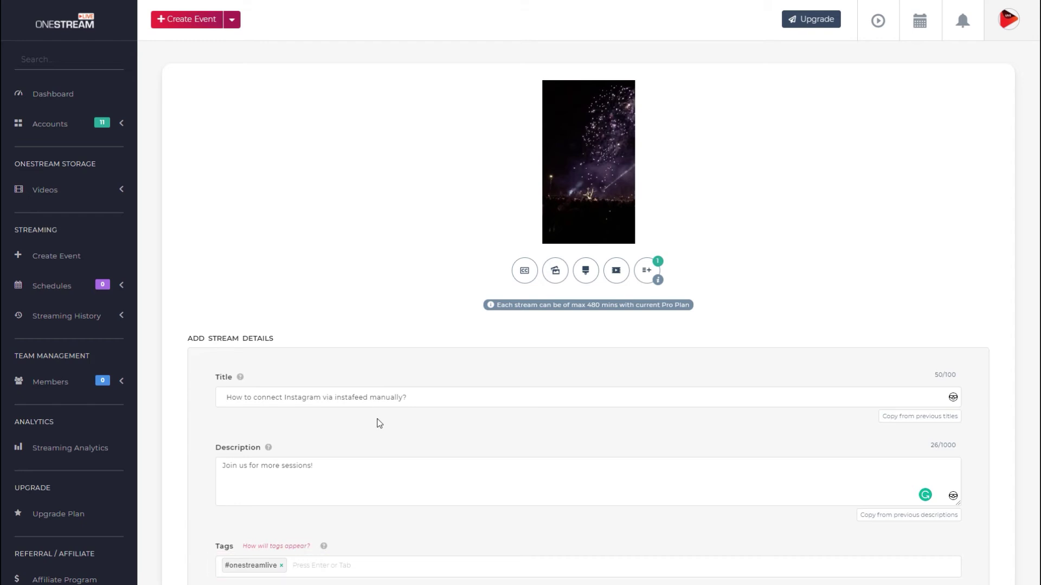
scroll(377, 422, down, 5)
scroll(377, 423, down, 5)
scroll(377, 421, down, 3)
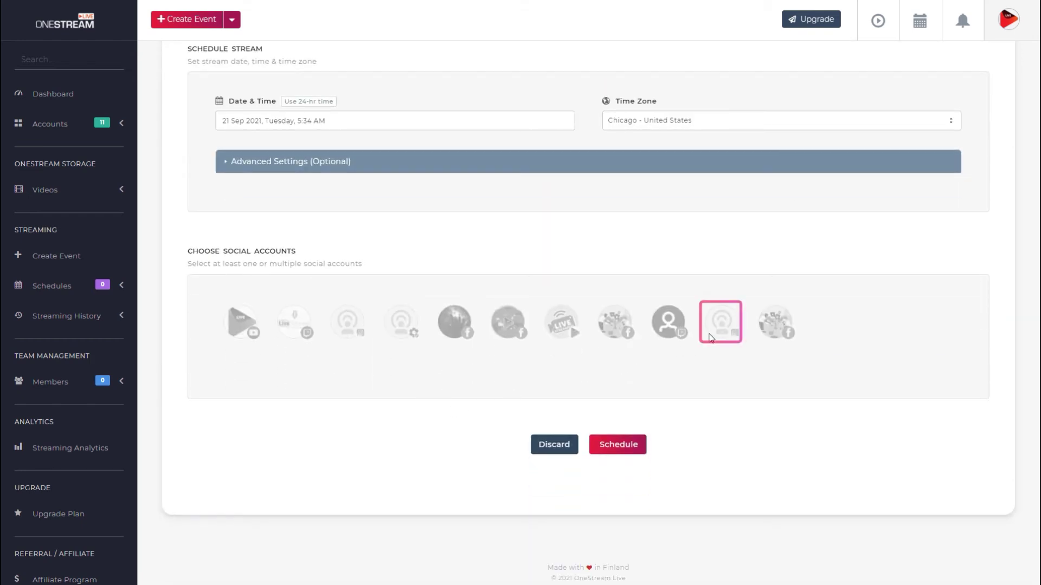
Step: Choose the Instagram account as destination and schedule the stream to start immediately
click(721, 327)
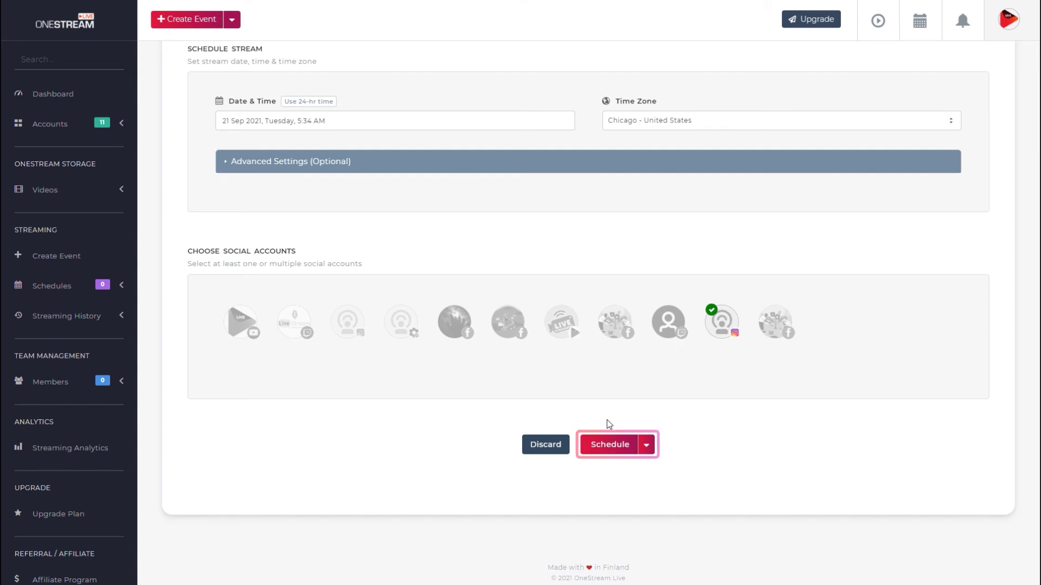
click(598, 445)
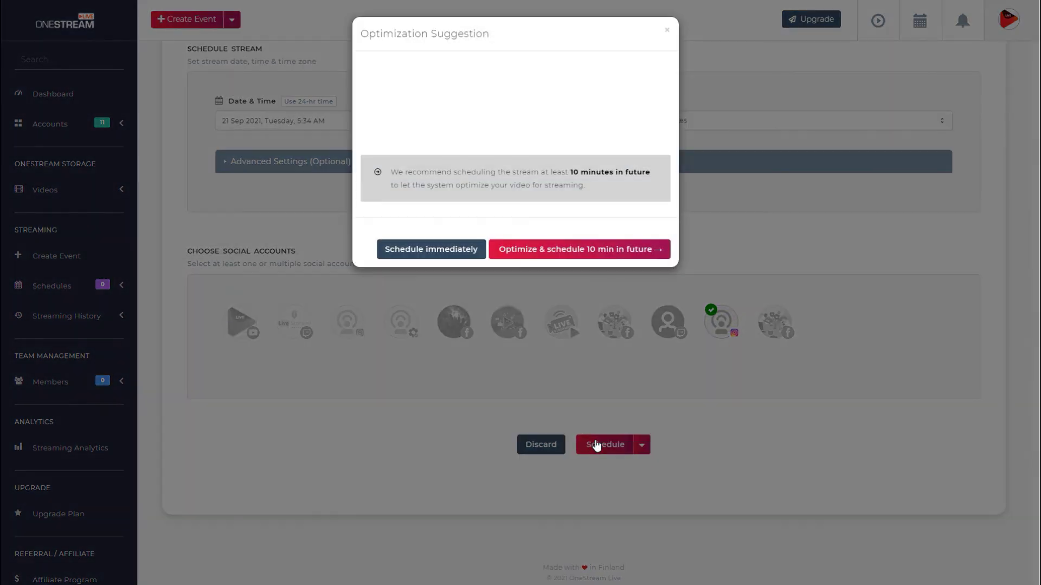
click(414, 246)
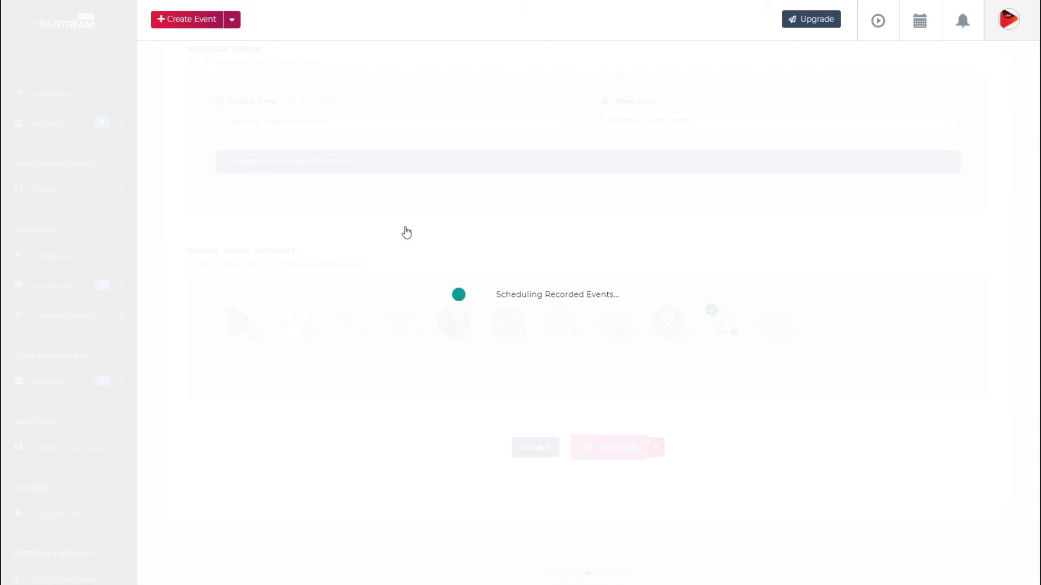